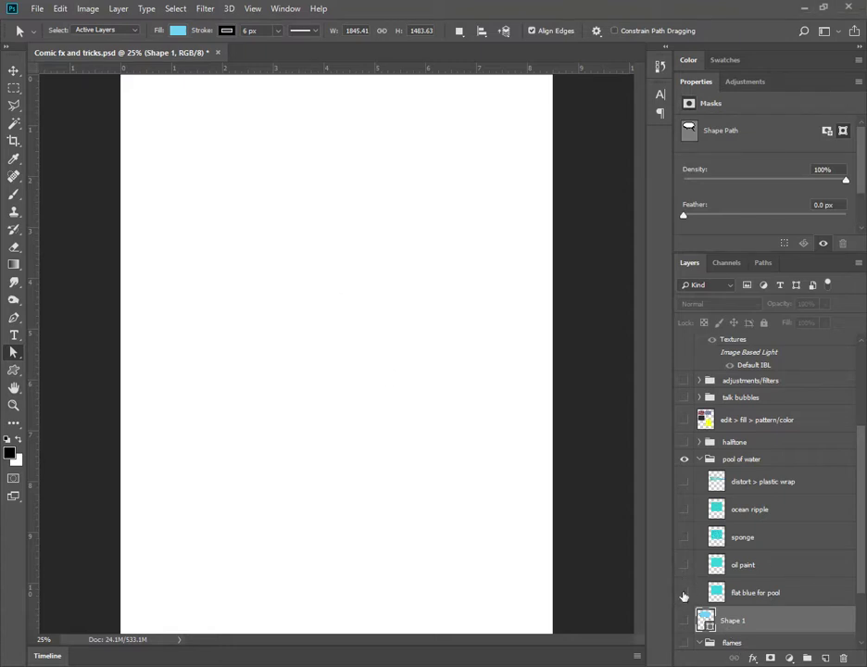
- Show the 'flat blue for pool' layer, then glance at the Filter menu and dismiss it
left_click(684, 593)
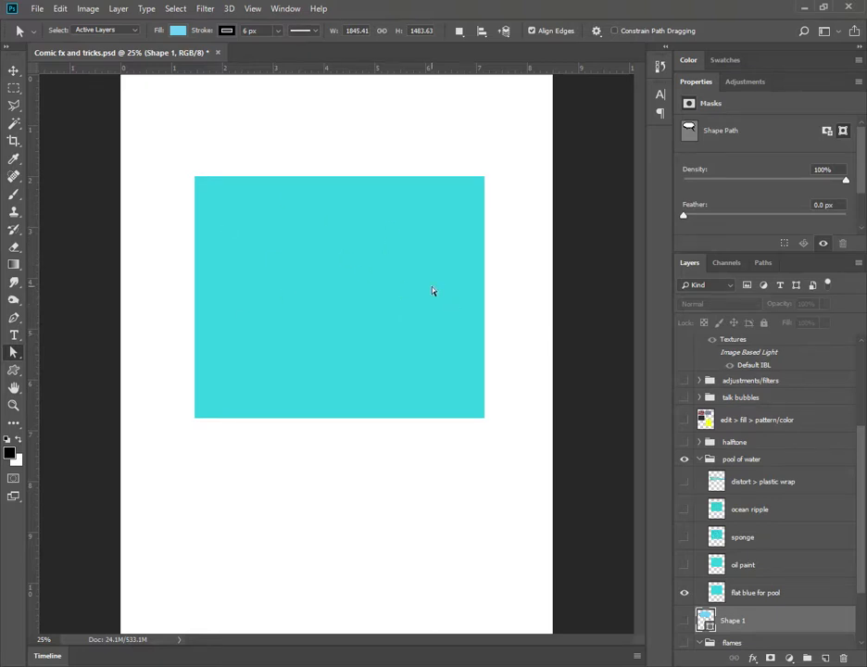
left_click(206, 10)
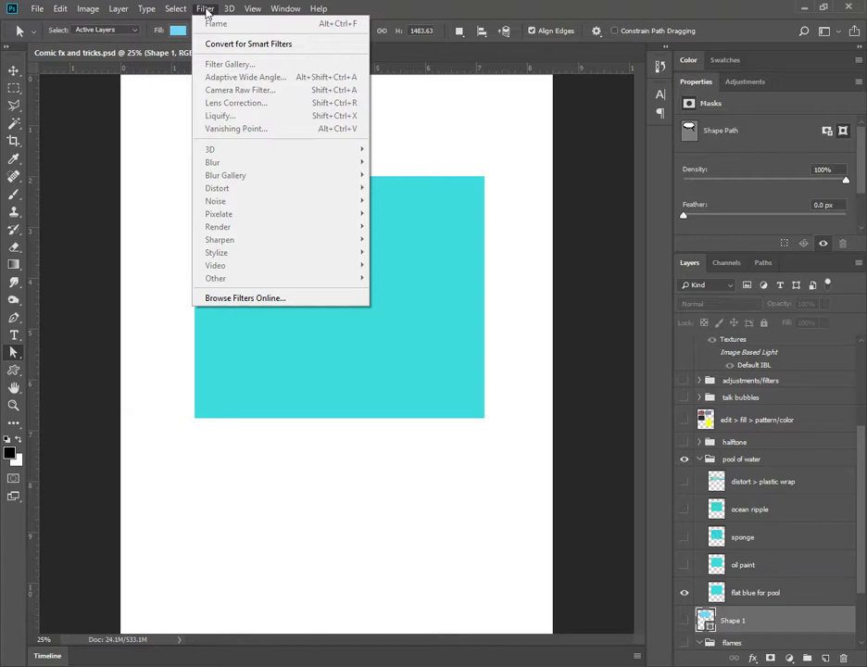
key("Escape")
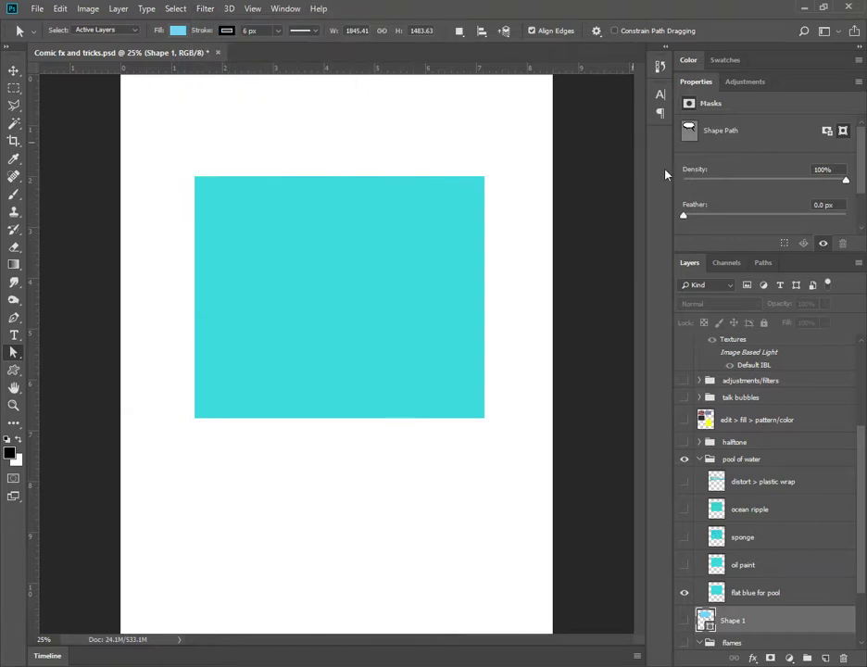
- Open Filter Gallery on the 'flat blue for pool' layer and preview Brush Strokes > Sprayed Strokes
left_click(773, 593)
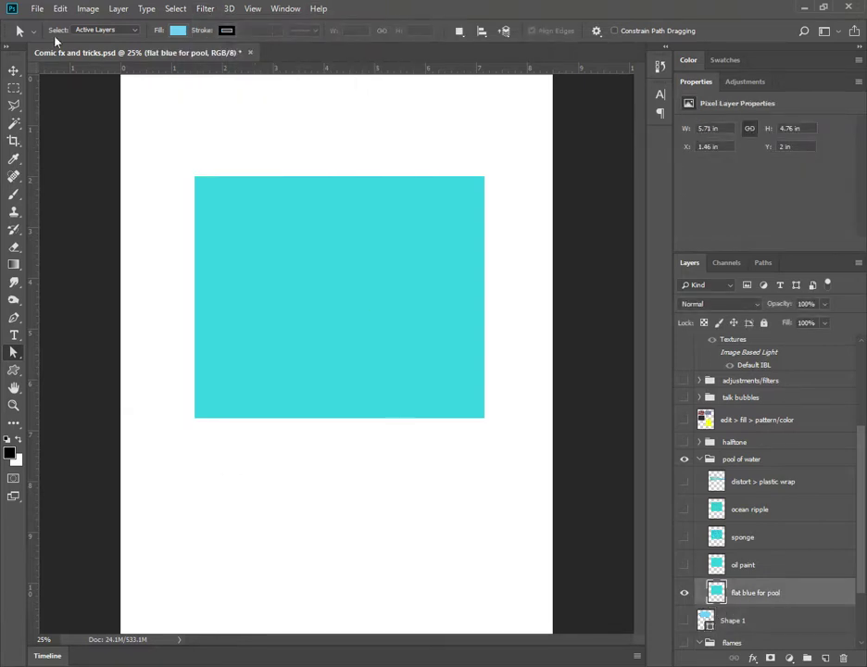
left_click(203, 8)
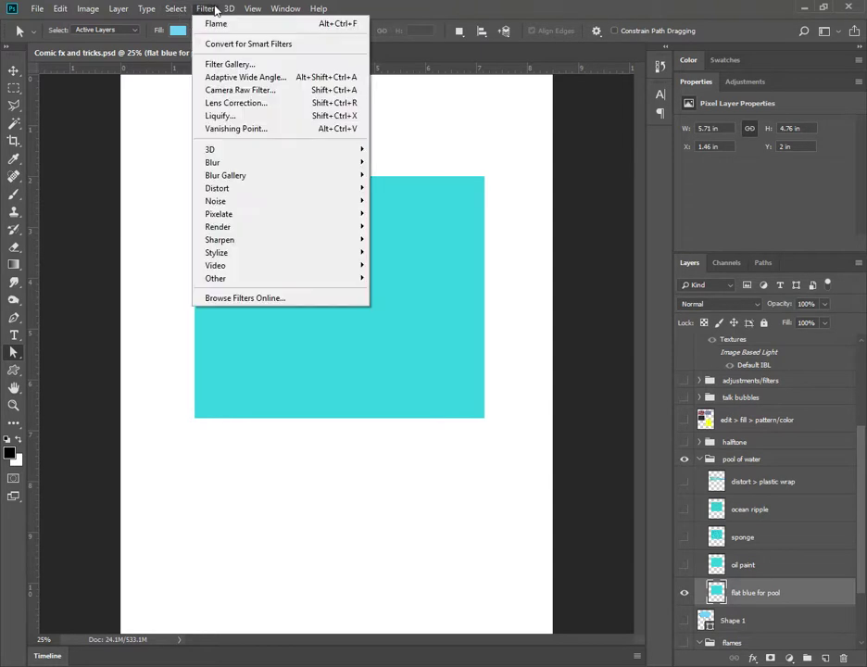
left_click(223, 62)
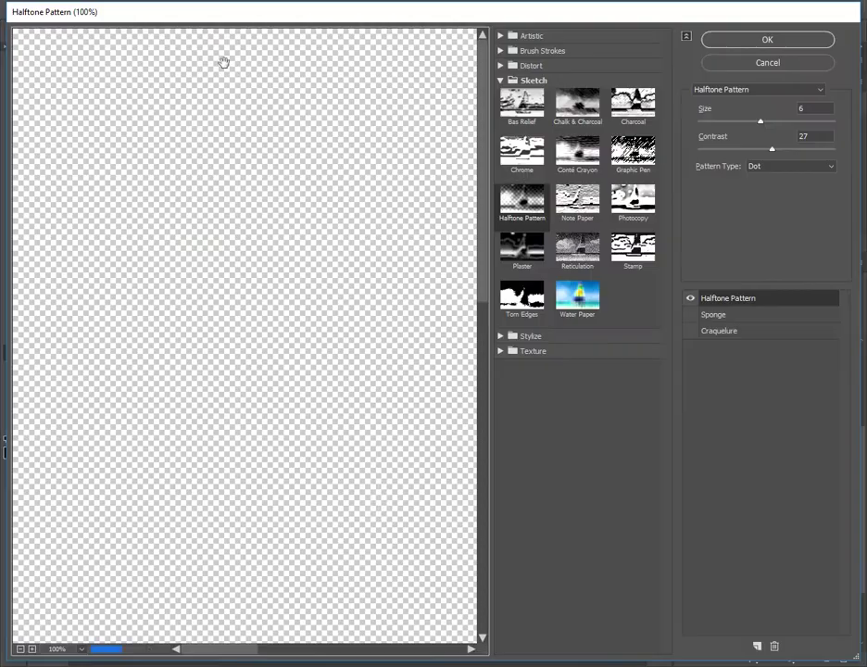
left_click_drag(430, 498, 137, 181)
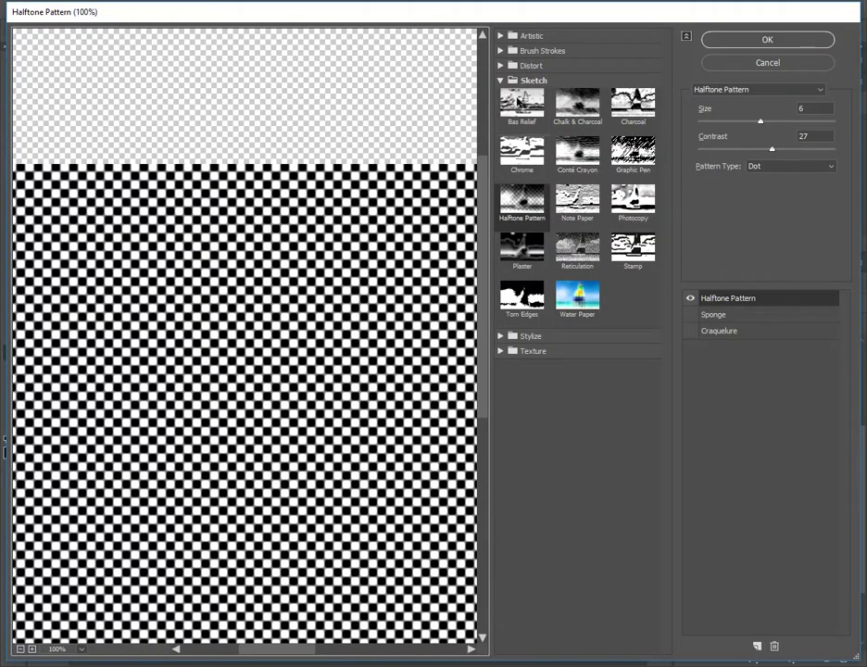
left_click(543, 51)
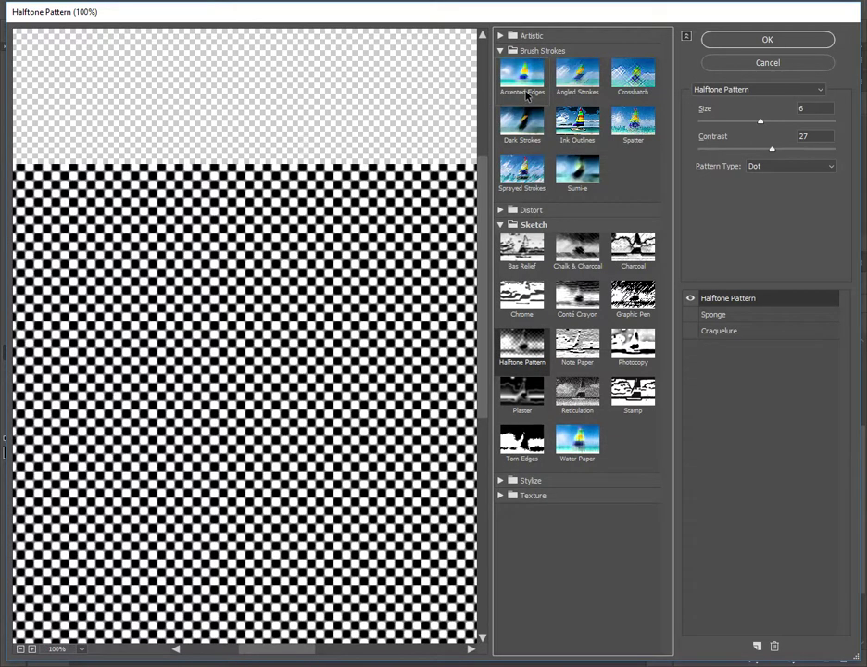
left_click(522, 170)
- Switch the gallery effect to Artistic > Sponge and zoom the preview out to the whole rectangle
left_click(530, 37)
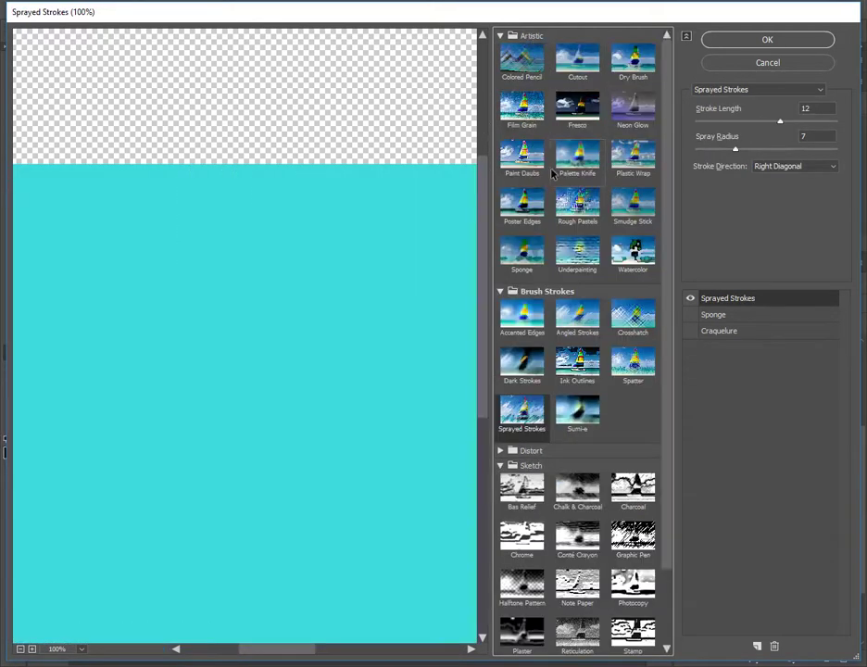
left_click(521, 252)
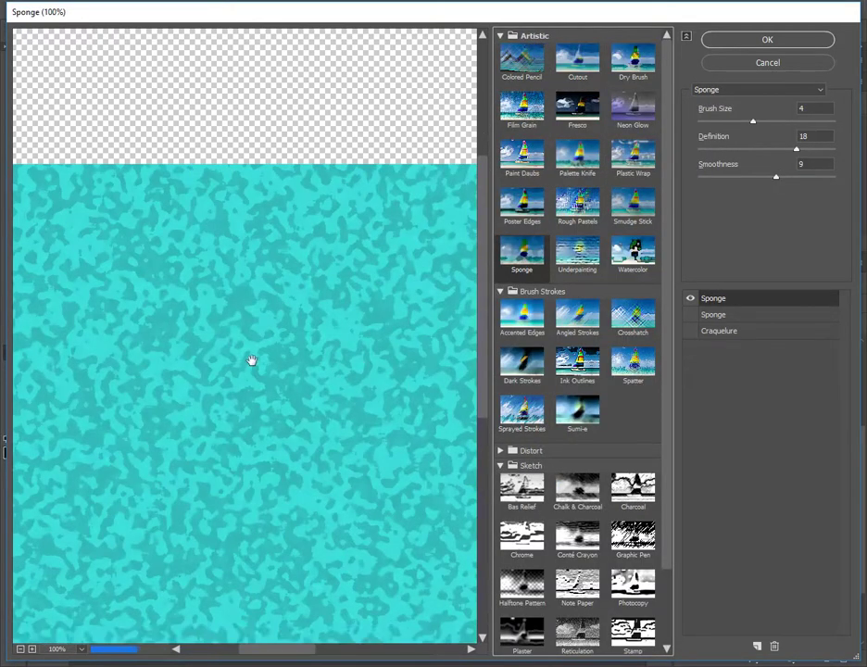
left_click(252, 360, "alt")
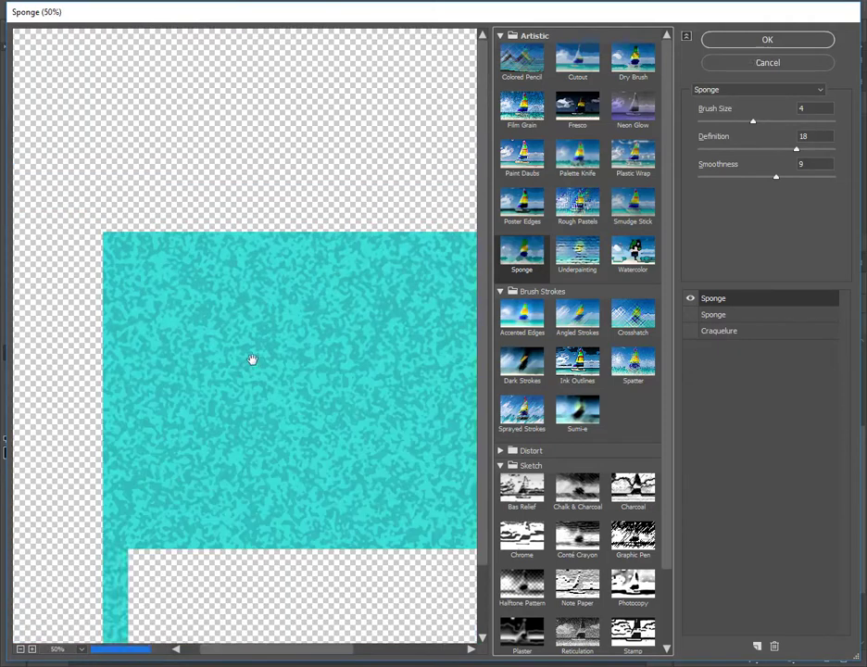
mouse_move(409, 407)
left_mouse_down()
mouse_move(313, 366)
mouse_move(299, 322)
left_mouse_up()
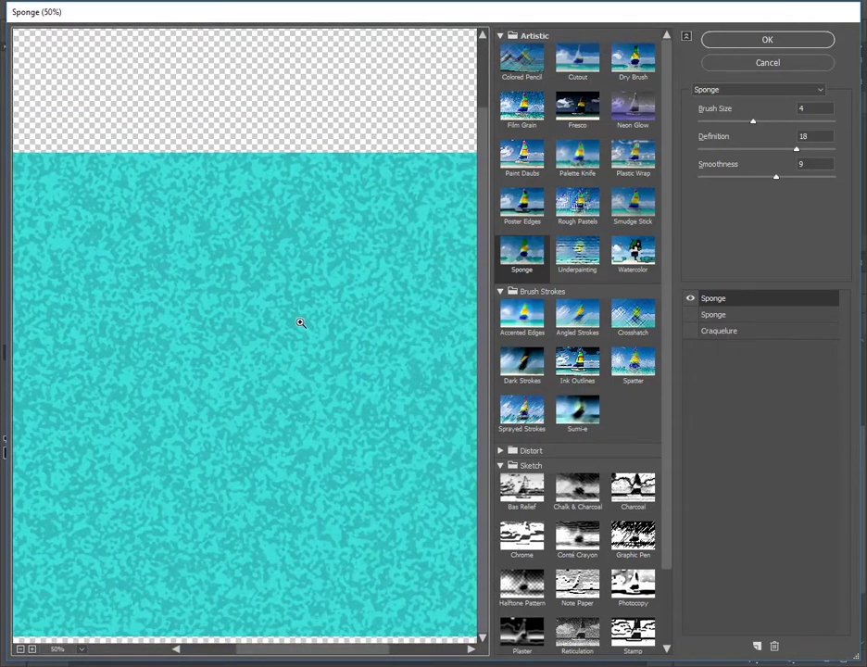
left_click(300, 322, "alt")
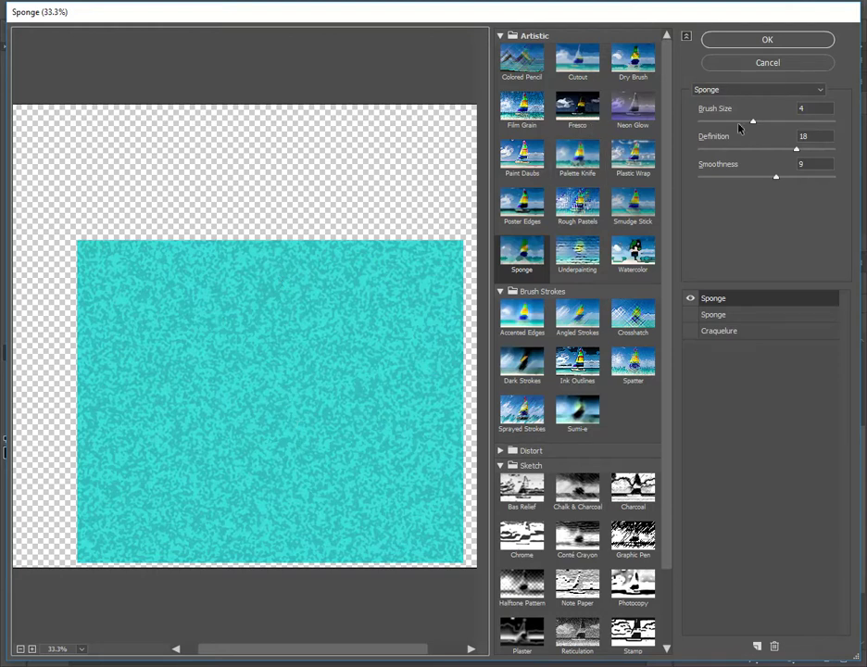
- Set Sponge brush size to 9 and definition to 9, then add another effect layer
left_click_drag(753, 121, 816, 122)
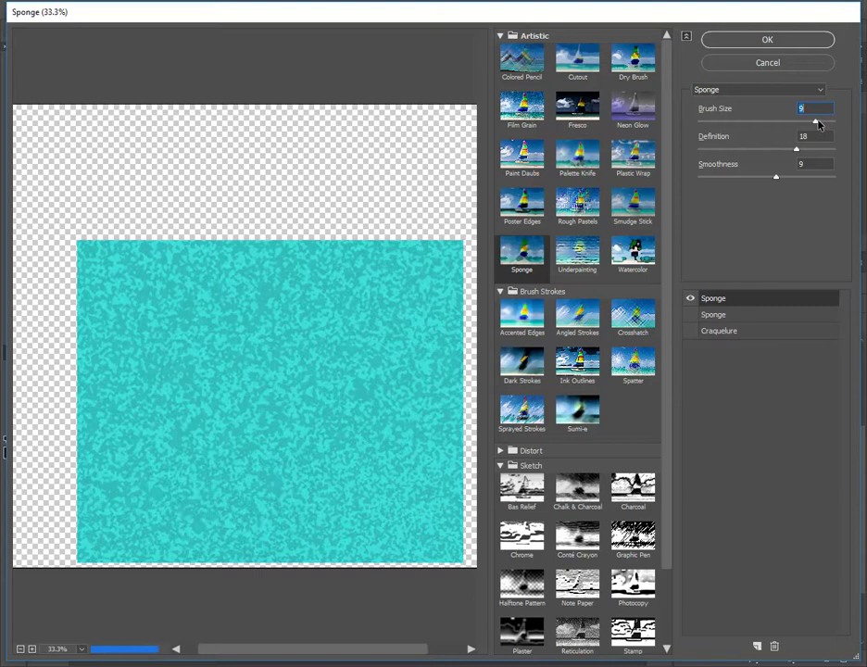
left_click_drag(798, 151, 730, 151)
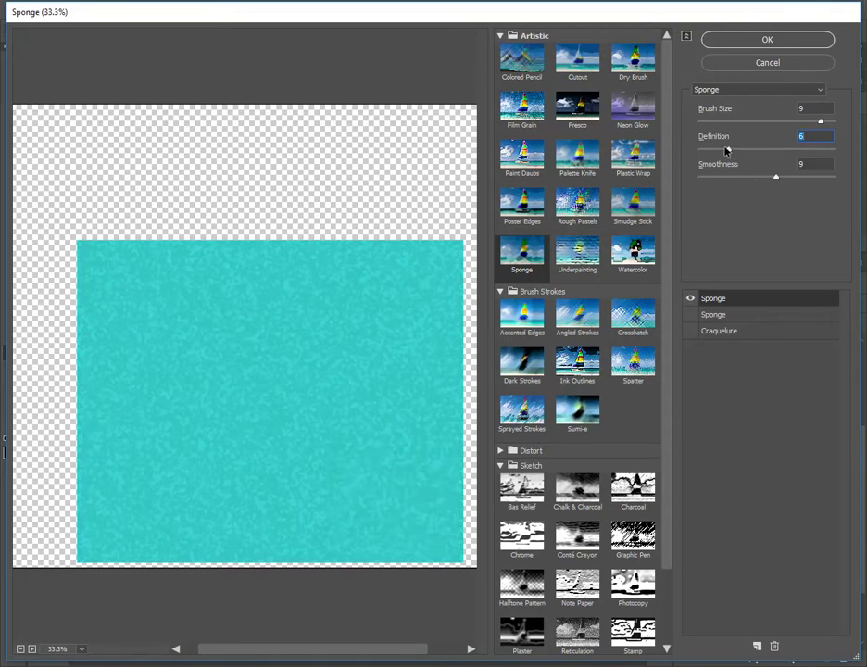
left_click_drag(737, 150, 750, 152)
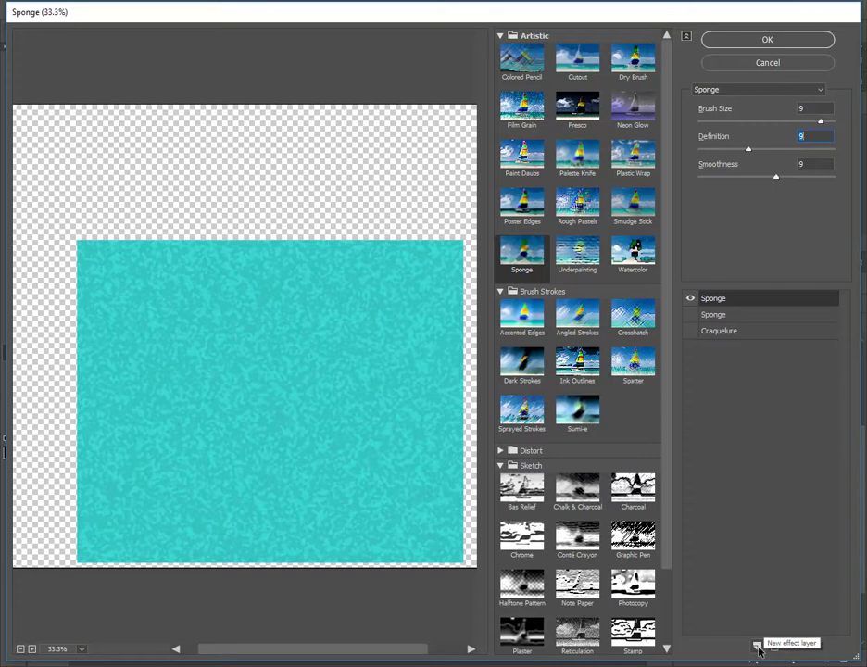
left_click(758, 647)
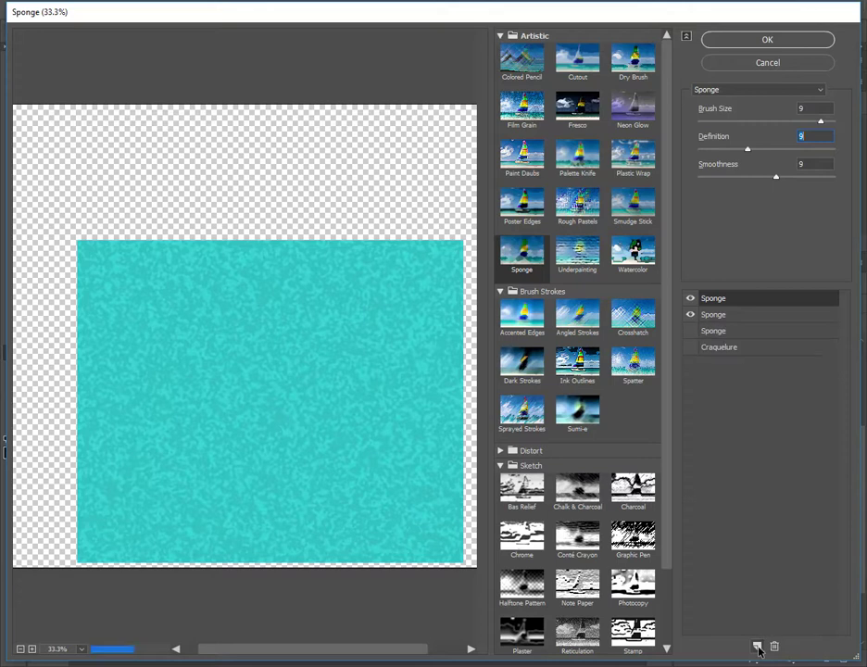
- Hide the lower Sponge effect and choose Distort > Glass after trying Ocean Ripple and Diffuse Glow
left_click(691, 314)
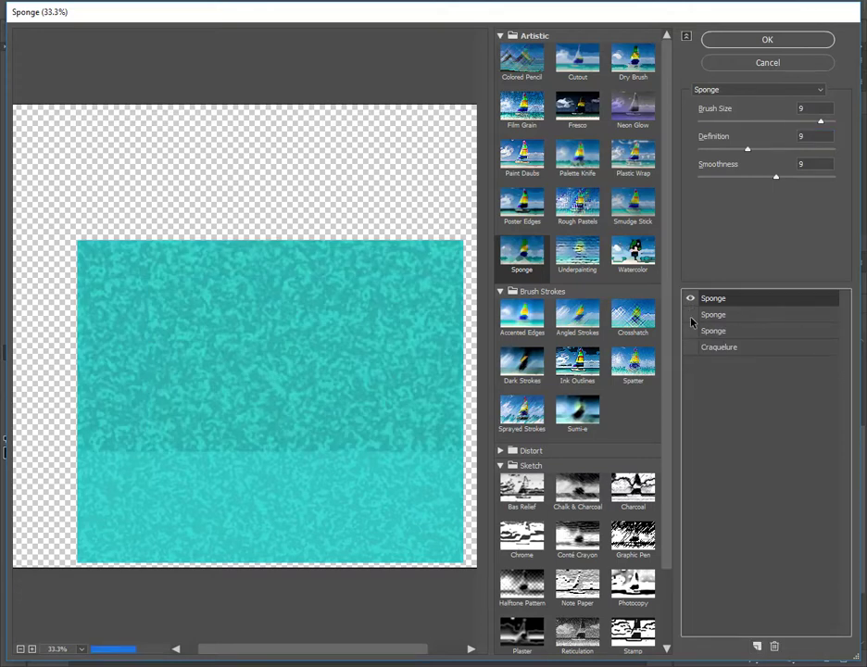
left_click(531, 450)
left_click(578, 477)
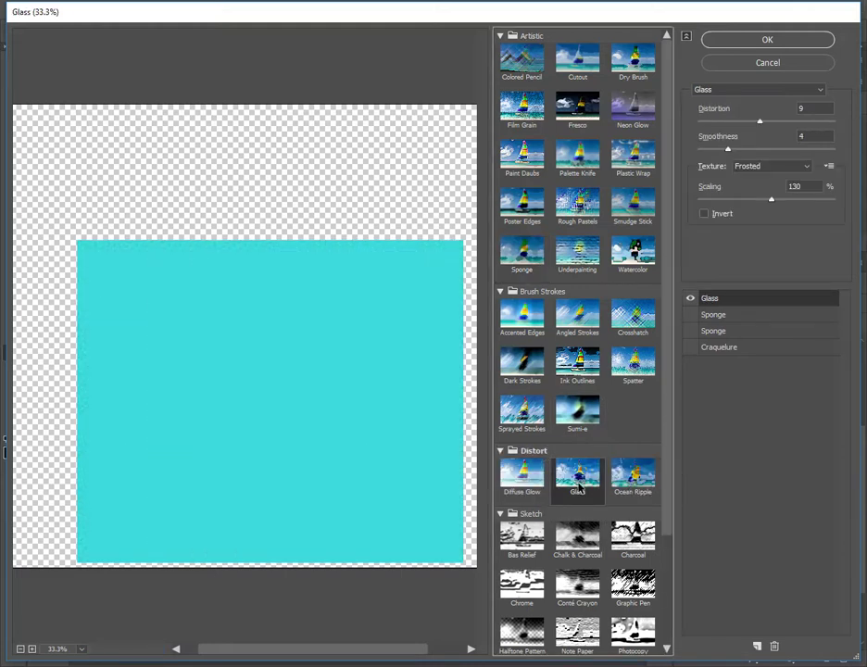
left_click(634, 477)
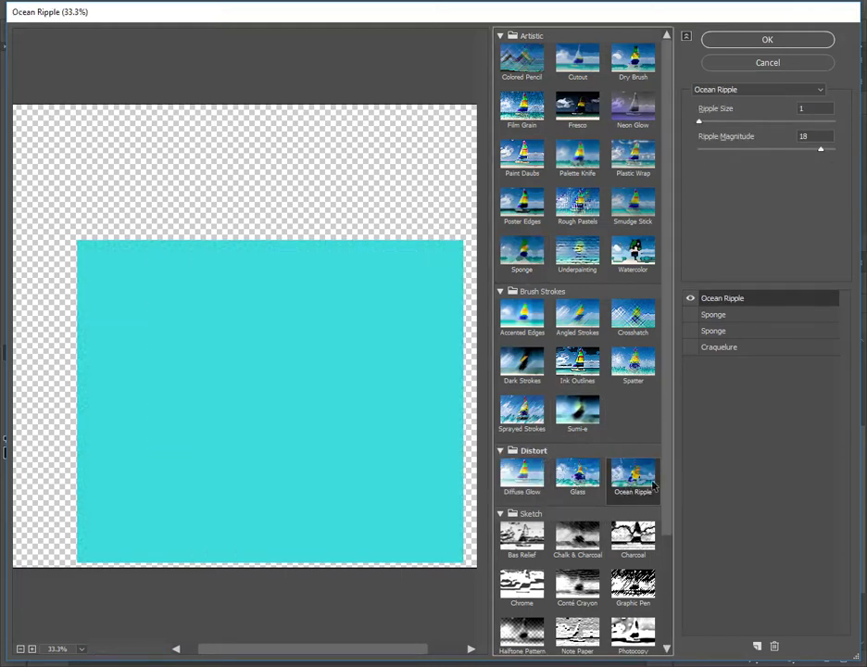
left_click(523, 477)
left_click(578, 478)
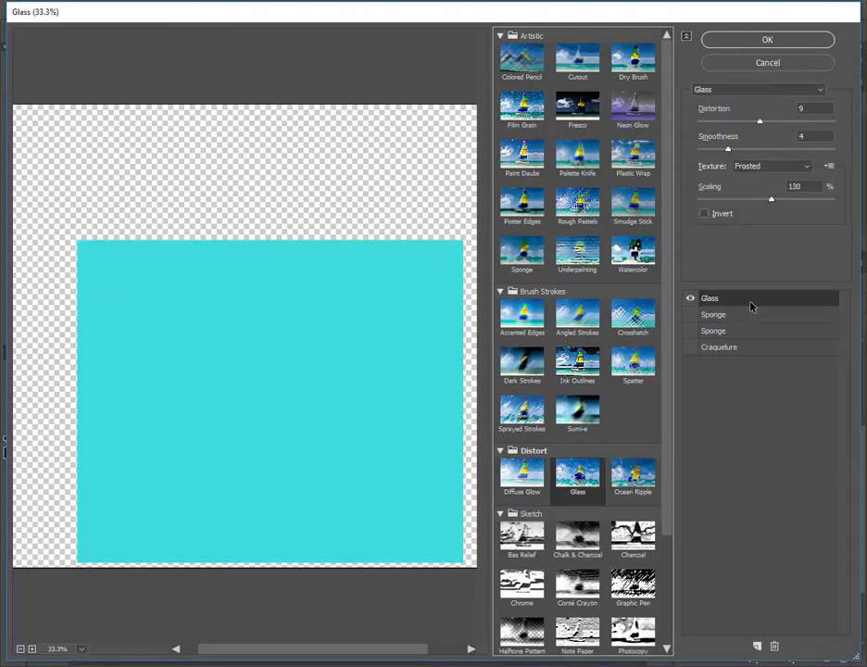
- Re-enable Sponge, keep Glass at the top of the stack, and lower the glass distortion
left_click(691, 314)
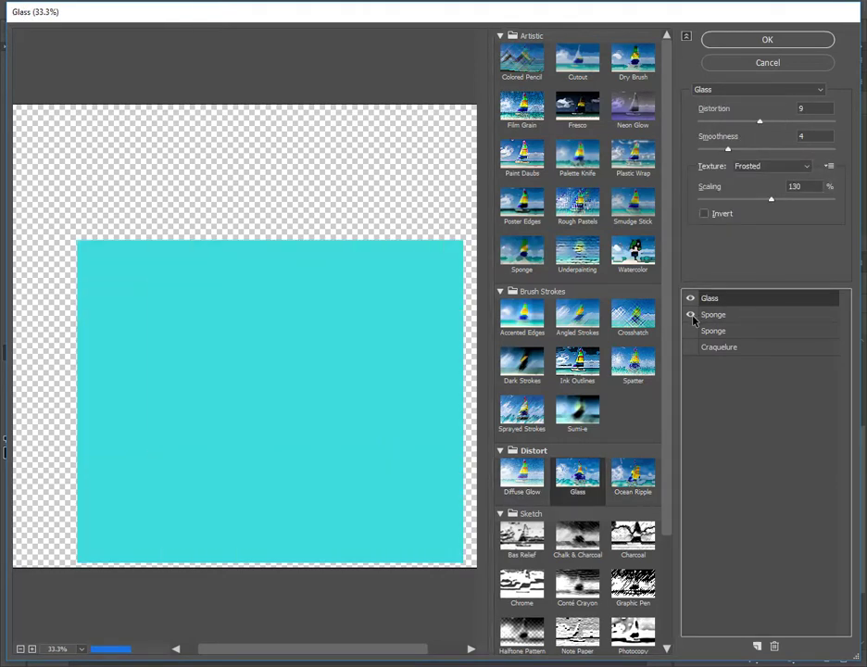
left_click_drag(745, 319, 745, 295)
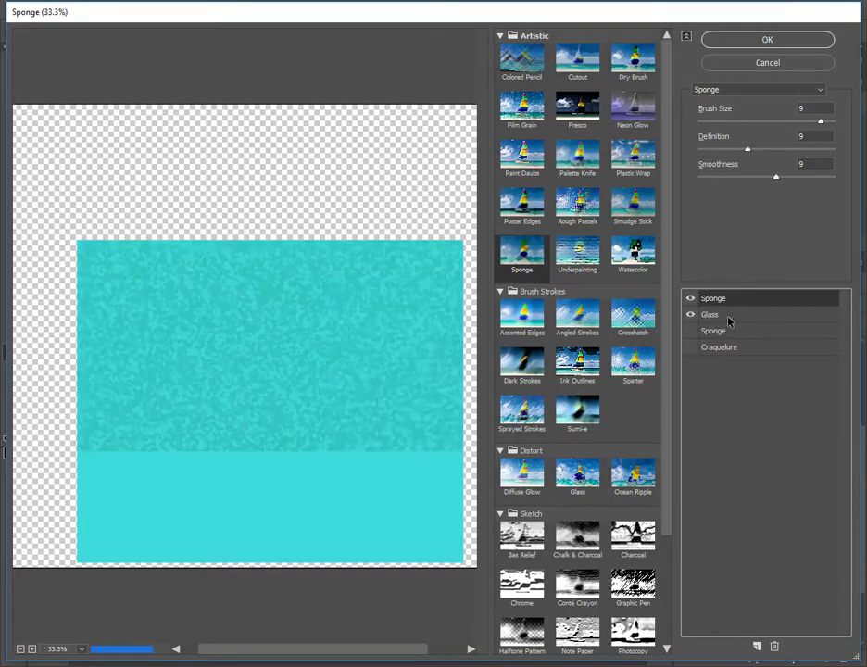
mouse_move(734, 319)
left_mouse_down()
mouse_move(745, 313)
mouse_move(745, 297)
left_mouse_up()
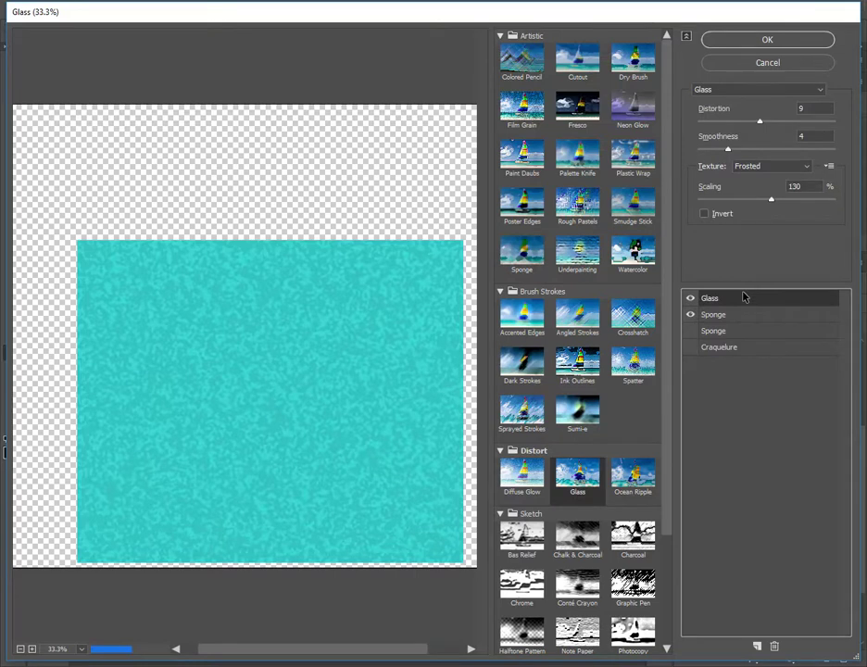
left_click(733, 122)
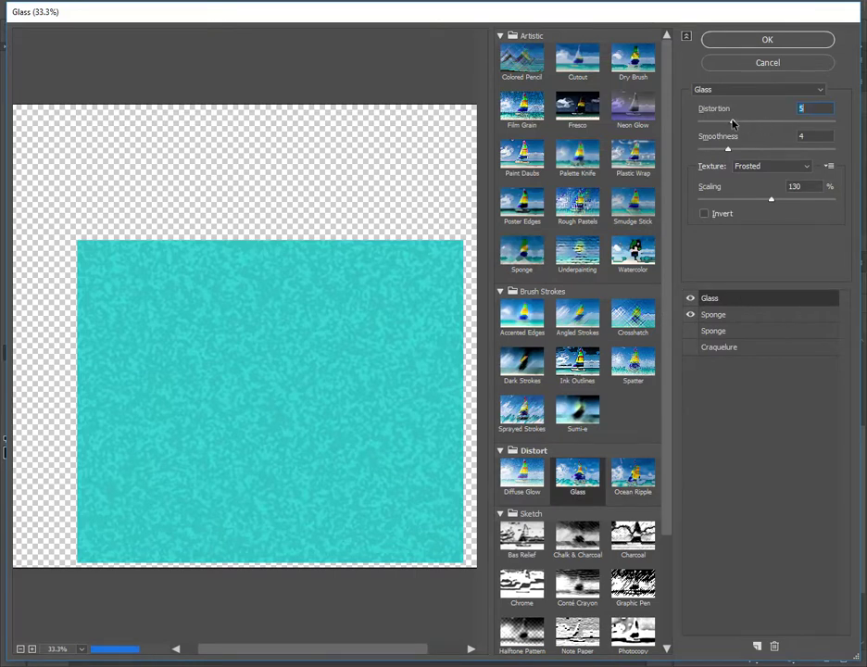
left_click(255, 509, "ctrl")
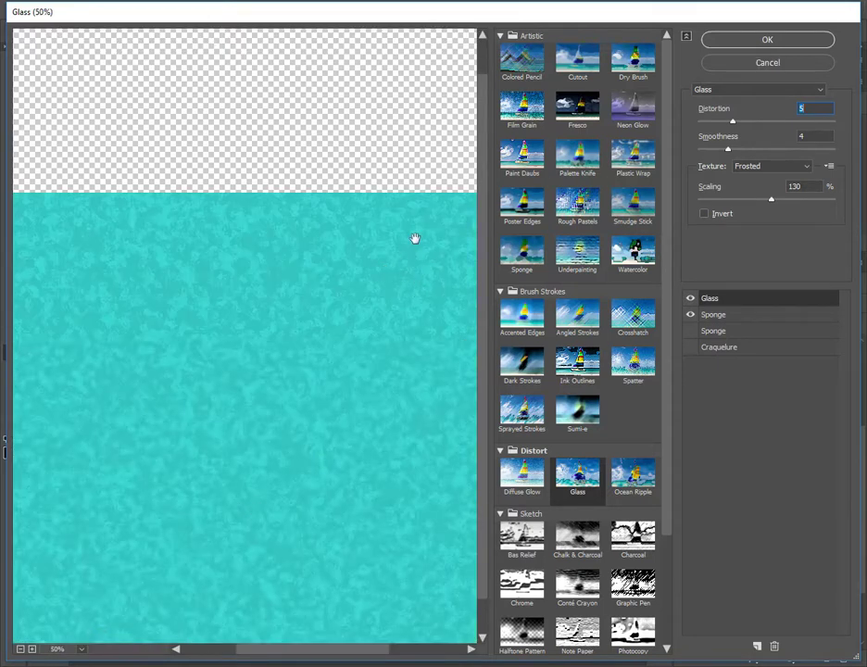
- Keep the Frosted glass texture at 130% with distortion 1 and smoothness 10
left_click(802, 170)
left_click(760, 199)
mouse_move(733, 121)
left_mouse_down()
mouse_move(793, 124)
mouse_move(703, 121)
left_mouse_up()
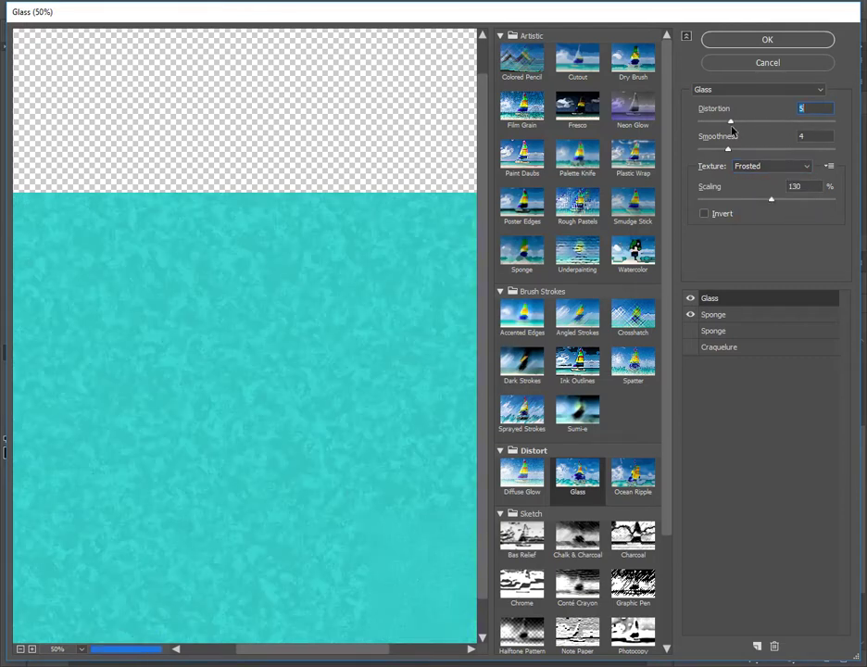
left_click_drag(728, 150, 785, 150)
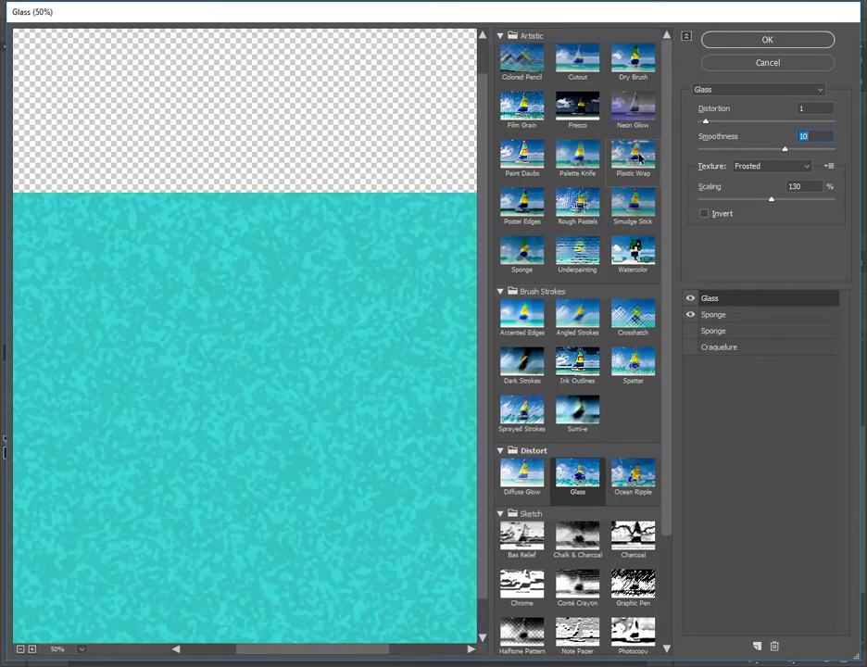
left_click(638, 160)
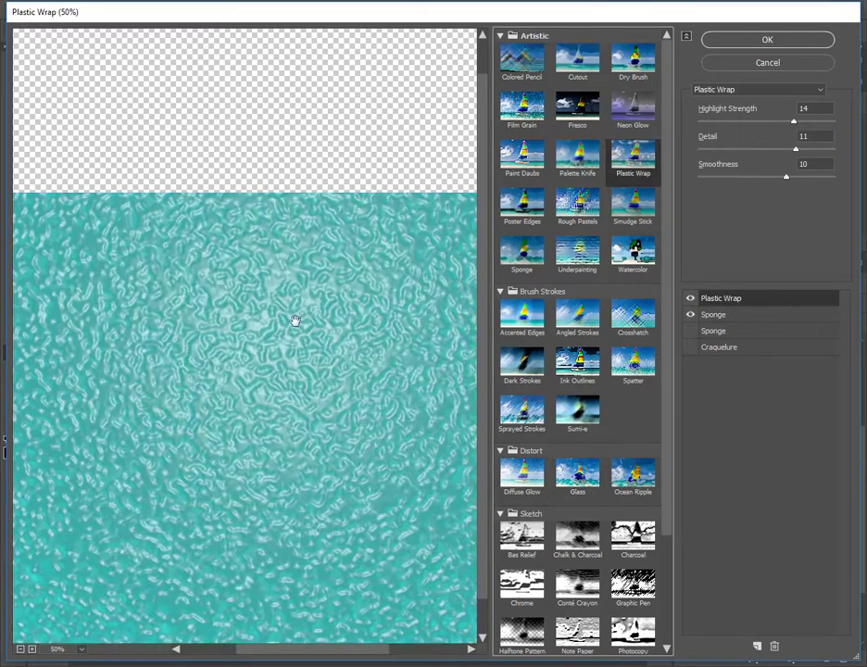
- Set Plastic Wrap highlight strength 10, detail 2, smoothness 12 and apply the filter stack
left_click_drag(794, 122, 755, 123)
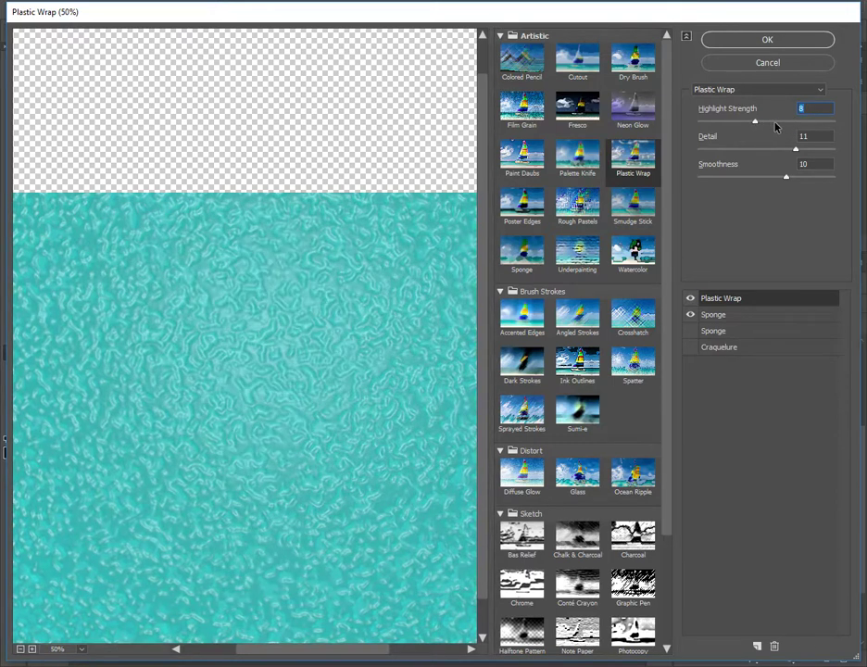
mouse_move(753, 123)
left_mouse_down()
mouse_move(765, 122)
mouse_move(768, 151)
mouse_move(712, 151)
left_mouse_up()
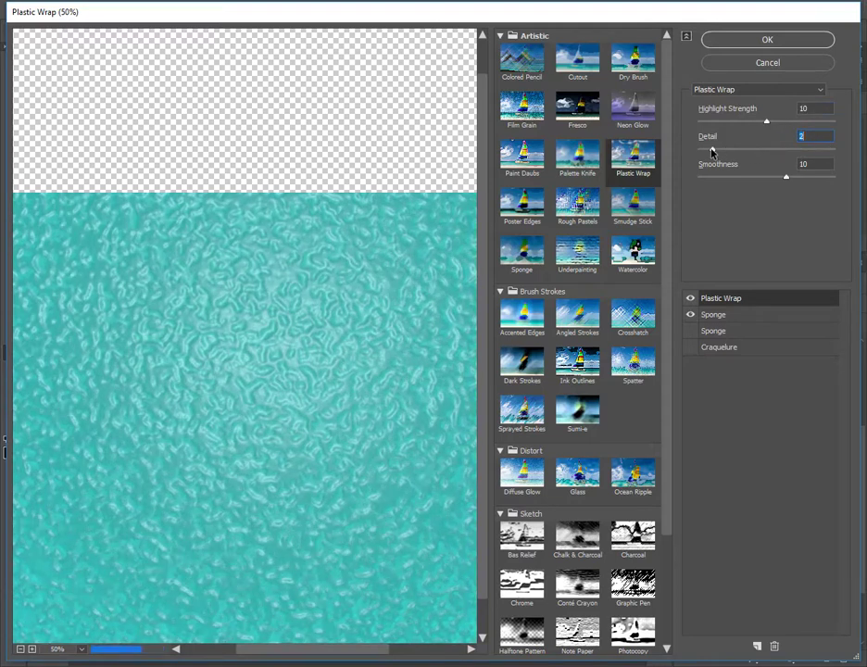
left_click_drag(787, 177, 808, 181)
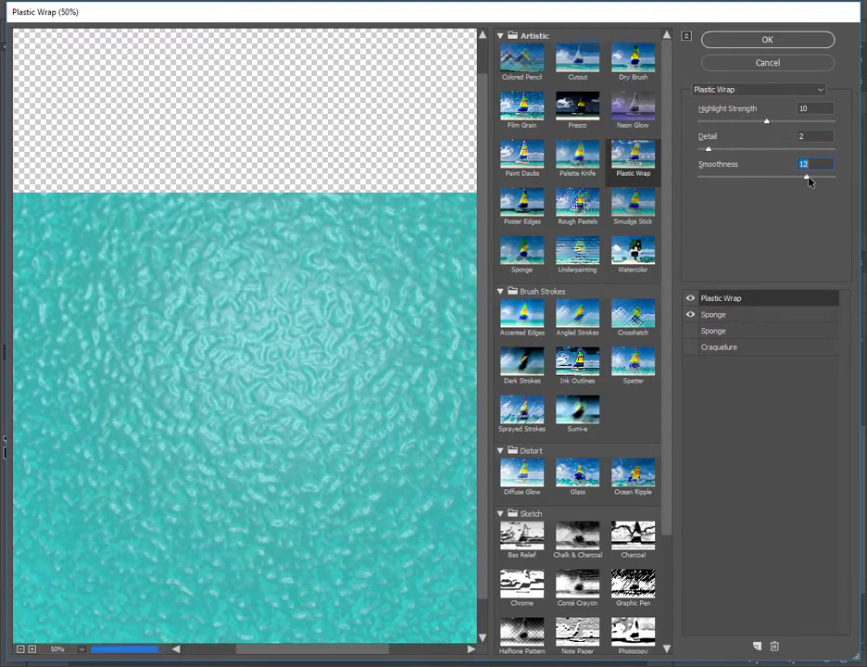
left_click(774, 38)
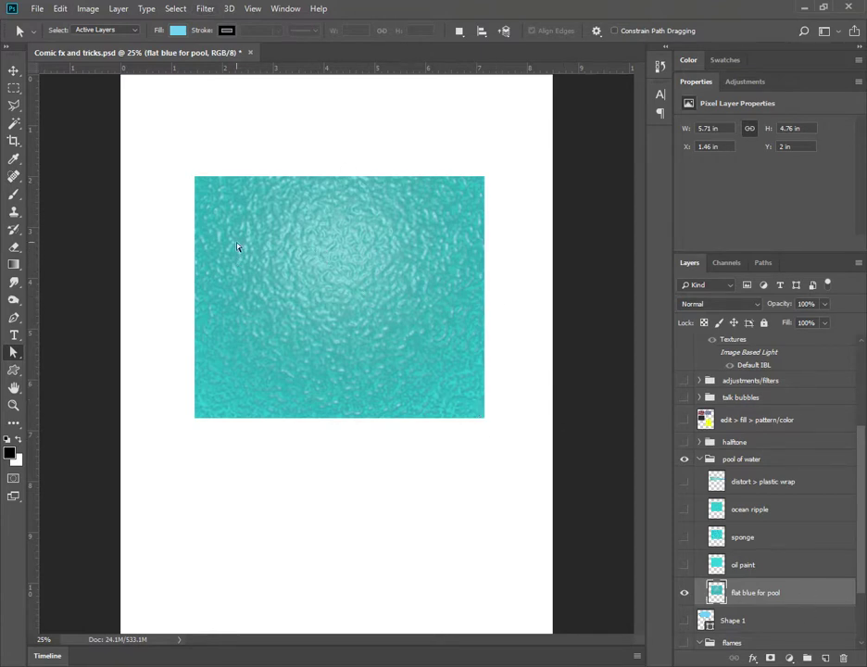
- Distort the water layer's bottom corners outward and up into a wide receding trapezoid
left_click(60, 9)
mouse_move(83, 306)
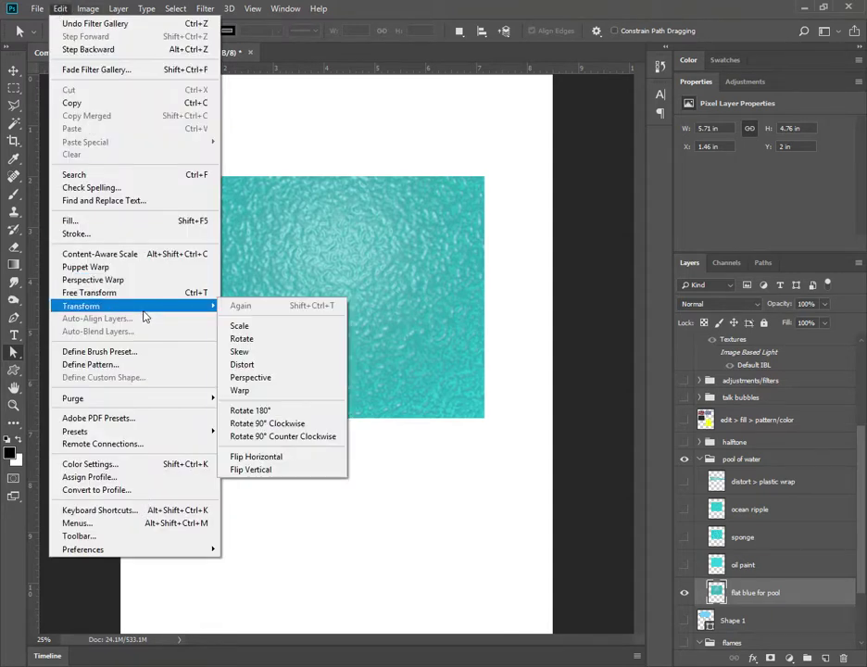
left_click(276, 365)
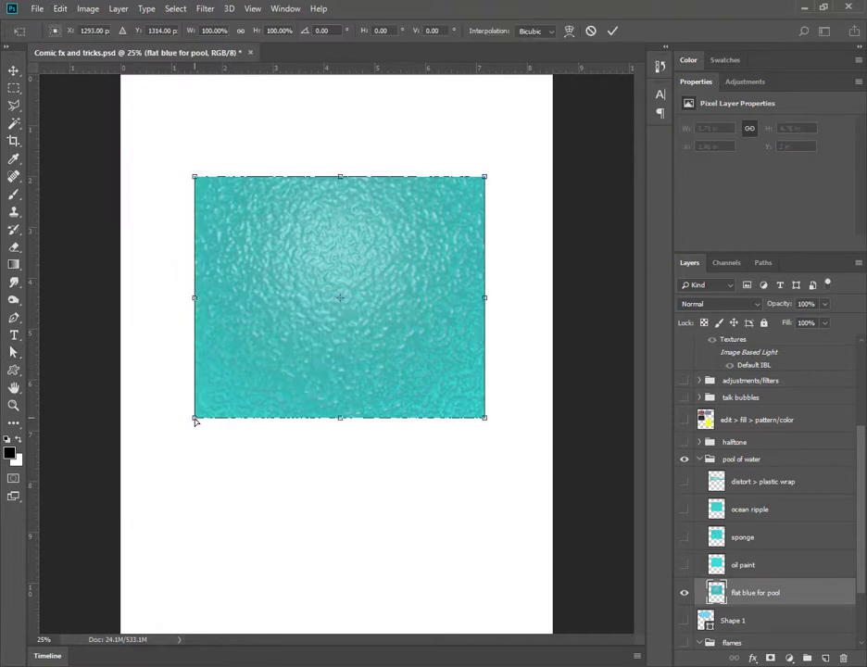
mouse_move(194, 416)
left_mouse_down()
mouse_move(193, 382)
mouse_move(253, 314)
left_mouse_up()
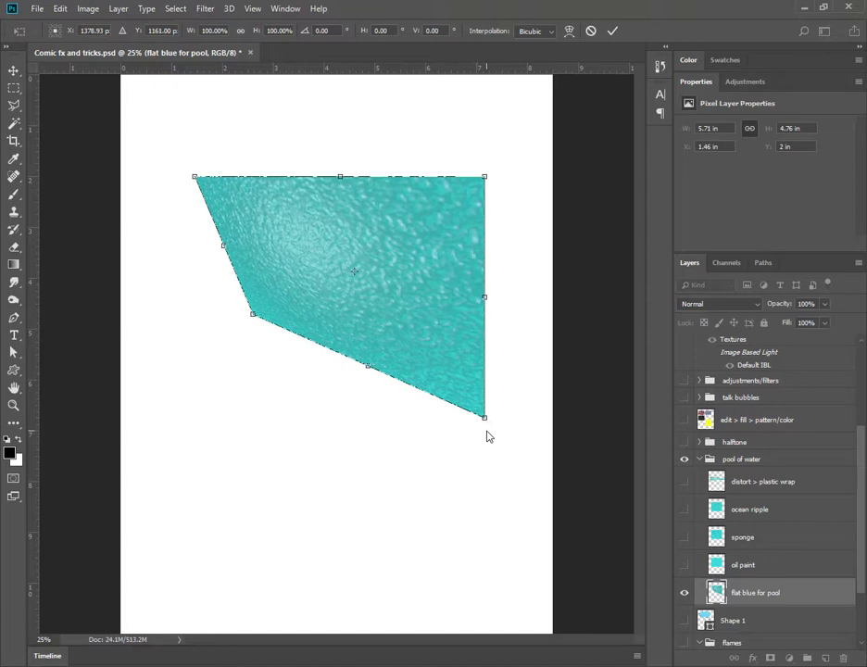
mouse_move(485, 419)
left_mouse_down()
mouse_move(587, 352)
mouse_move(600, 309)
left_mouse_up()
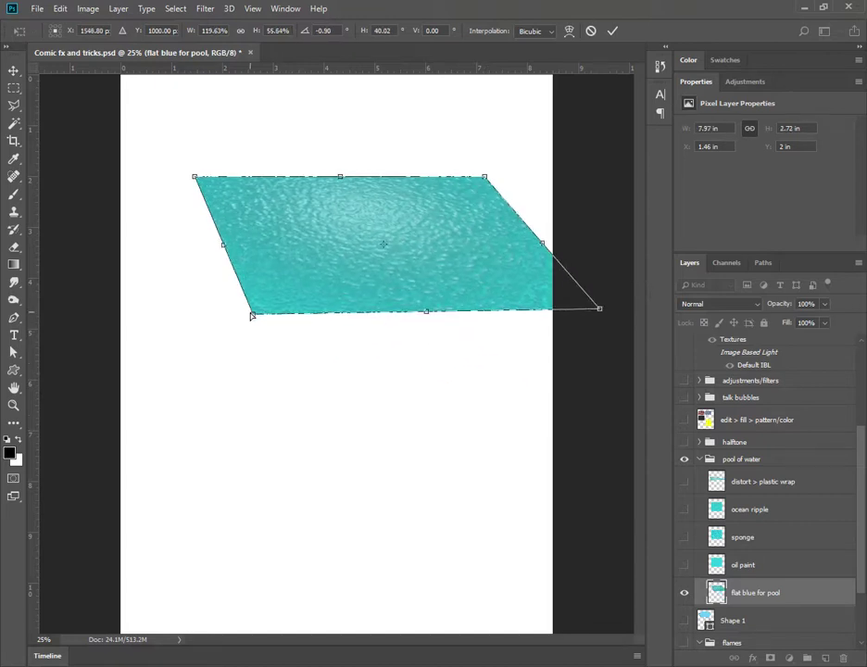
mouse_move(253, 318)
left_mouse_down()
mouse_move(139, 296)
mouse_move(132, 316)
left_mouse_up()
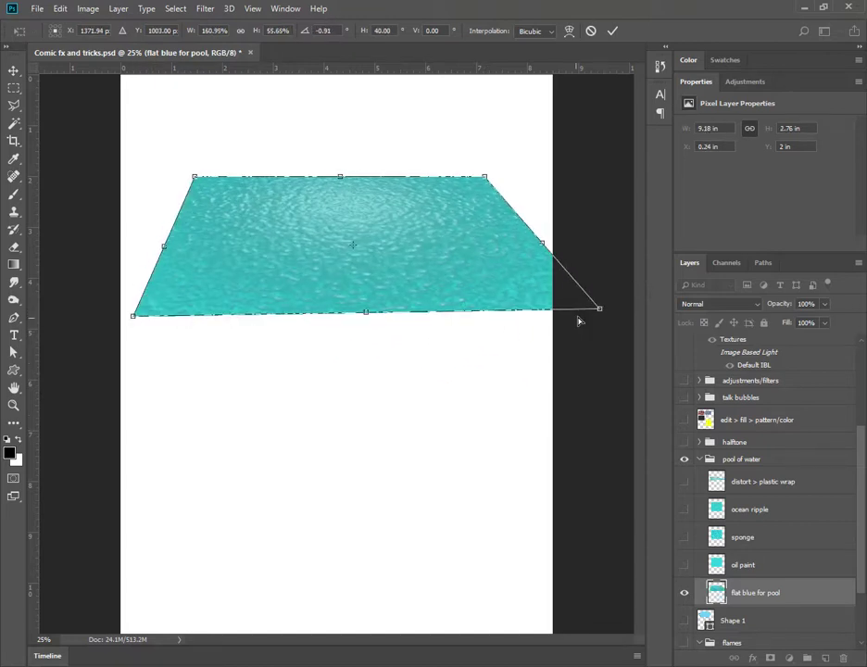
mouse_move(603, 314)
left_mouse_down()
mouse_move(551, 291)
mouse_move(590, 254)
left_mouse_up()
mouse_move(133, 305)
left_mouse_down()
mouse_move(137, 265)
mouse_move(128, 281)
mouse_move(124, 267)
left_mouse_up()
left_click_drag(590, 254, 588, 256)
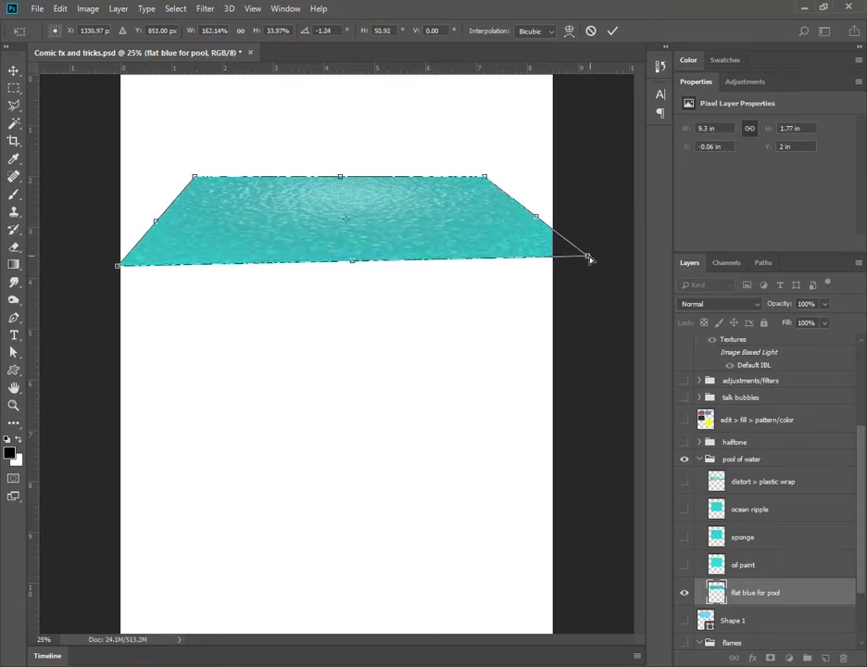
left_click(613, 31)
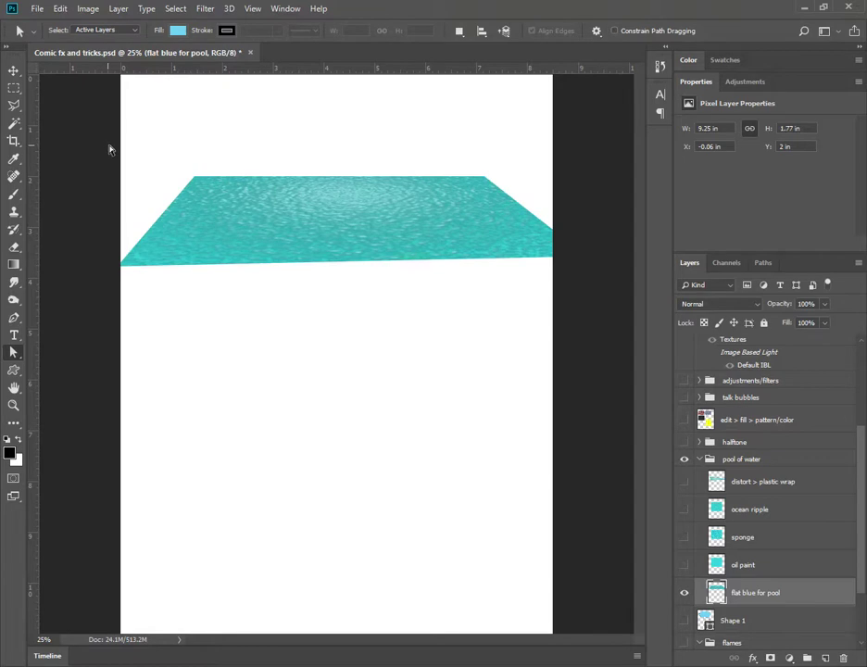
- Move the pool slightly down and left, then duplicate the layer with Ctrl+J
left_click(13, 71)
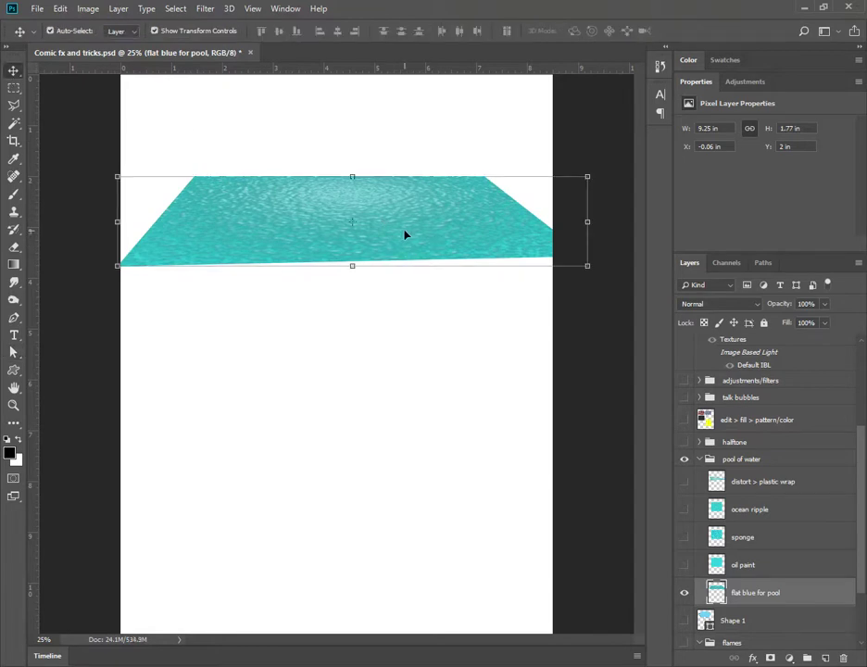
mouse_move(405, 234)
left_mouse_down()
mouse_move(432, 265)
mouse_move(389, 275)
mouse_move(388, 283)
left_mouse_up()
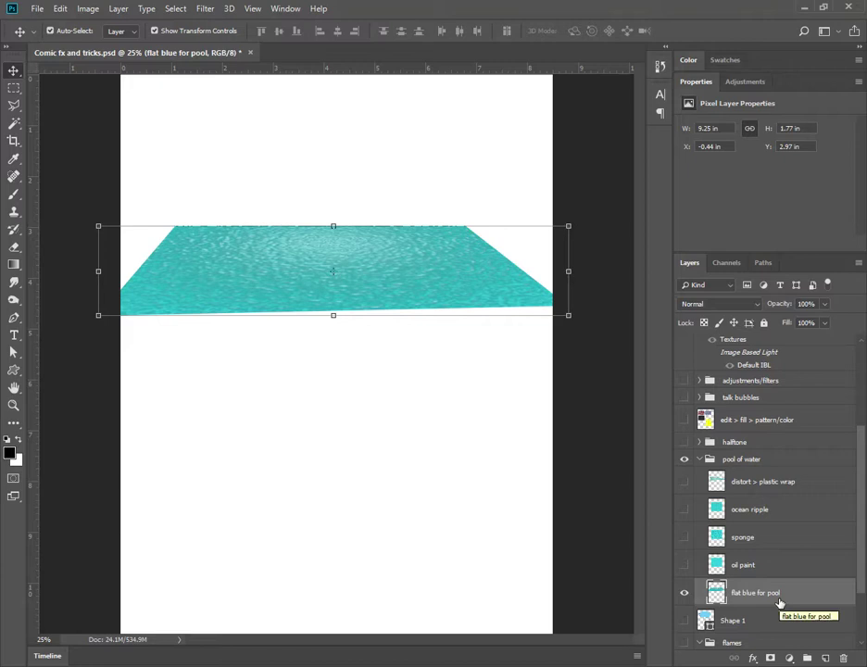
key("ctrl+j")
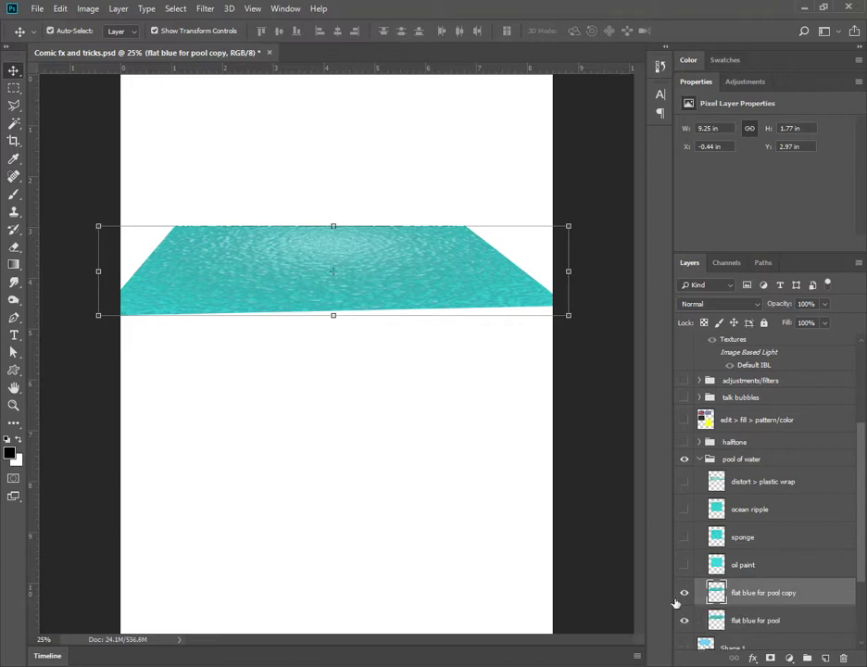
- Check the copy's layer context menu and Filter menu, then open Liquify on the copy
right_click(828, 607)
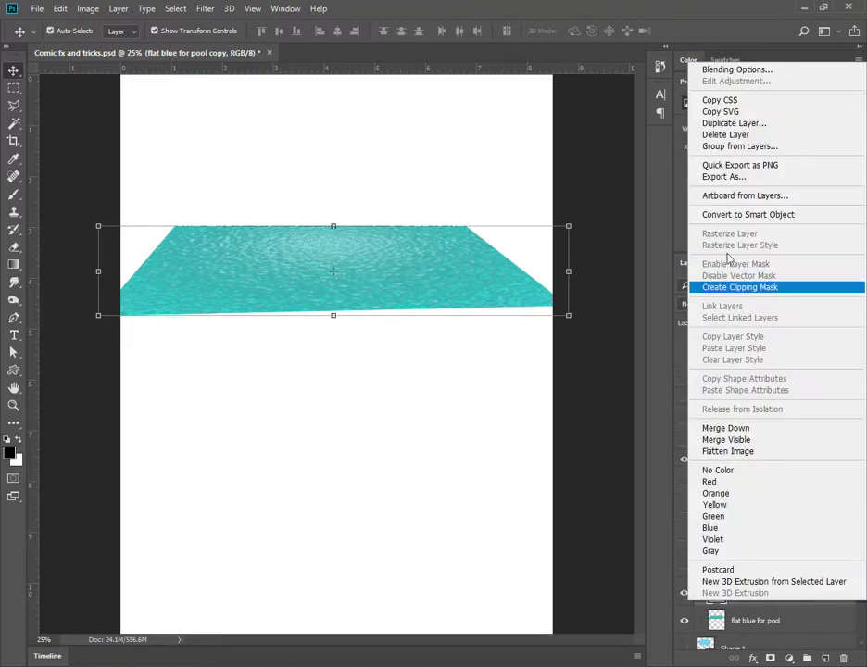
left_click(732, 619)
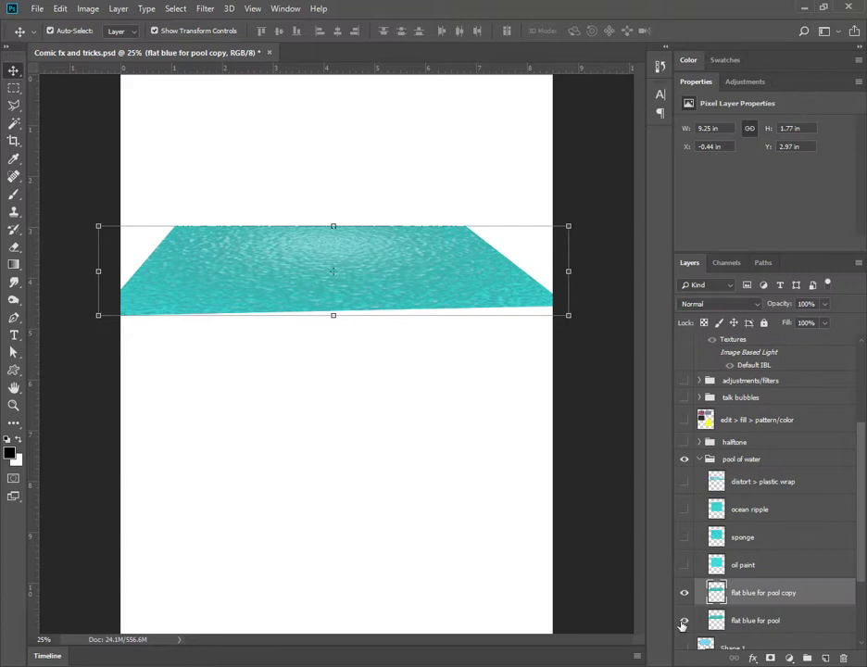
left_click(205, 9)
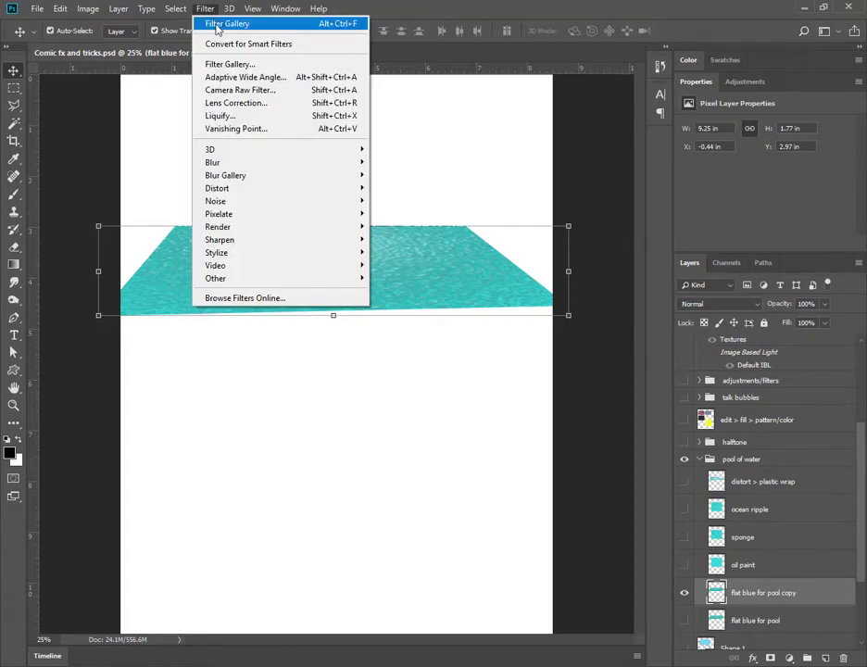
left_click(220, 115)
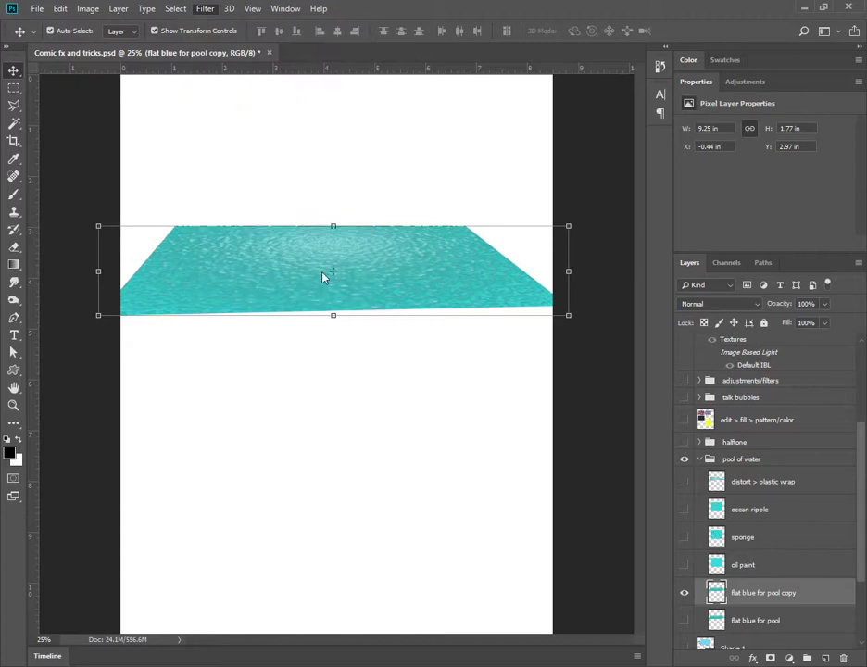
key("shift+ctrl+x")
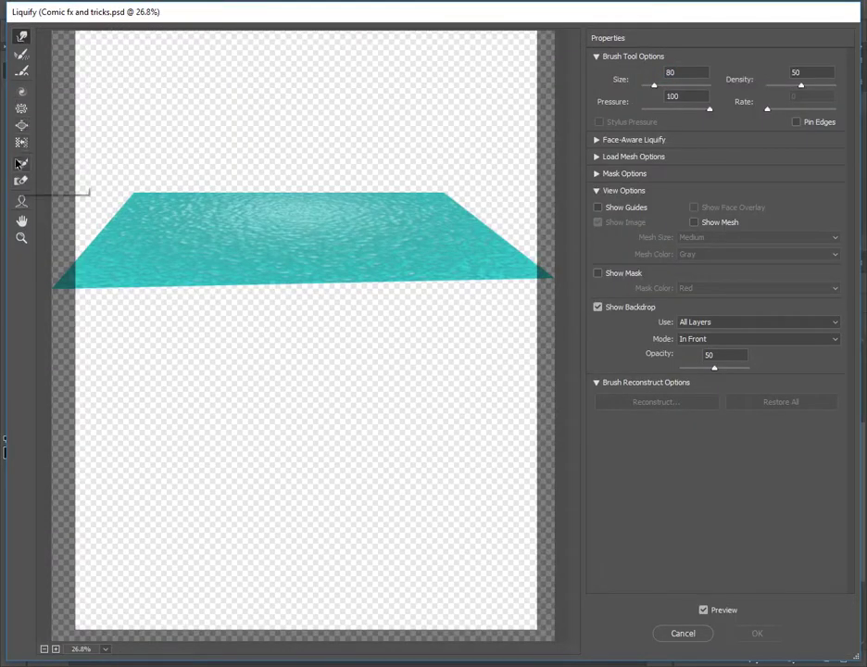
- Twirl the copied pool's centre clockwise with a 300-size brush and apply Liquify
left_click(22, 93)
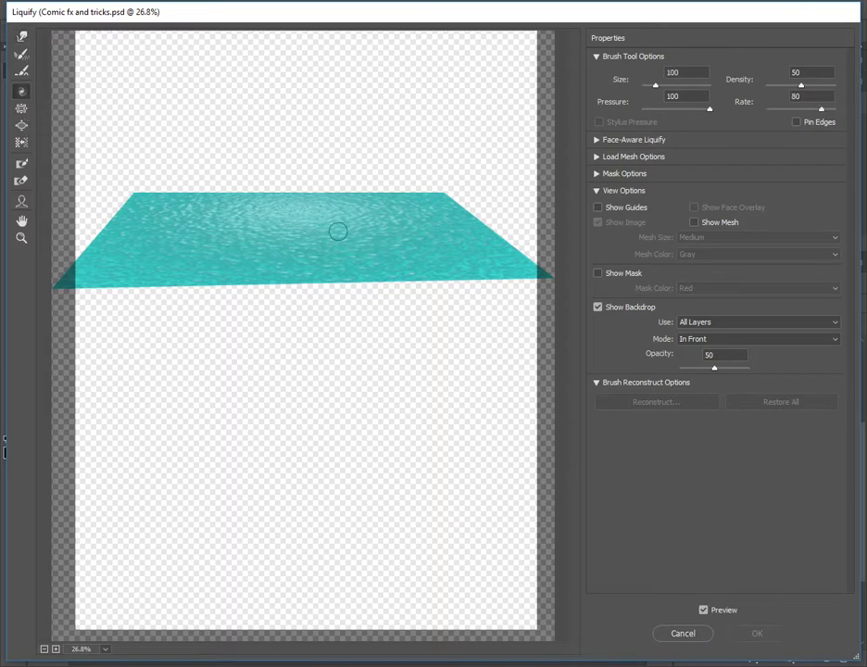
left_click_drag(299, 227, 307, 229)
key("bracketright")
key("bracketright")
key("bracketright")
key("bracketright")
key("bracketright")
key("bracketright")
key("bracketright")
key("bracketright")
key("bracketright")
left_click_drag(287, 222, 295, 226)
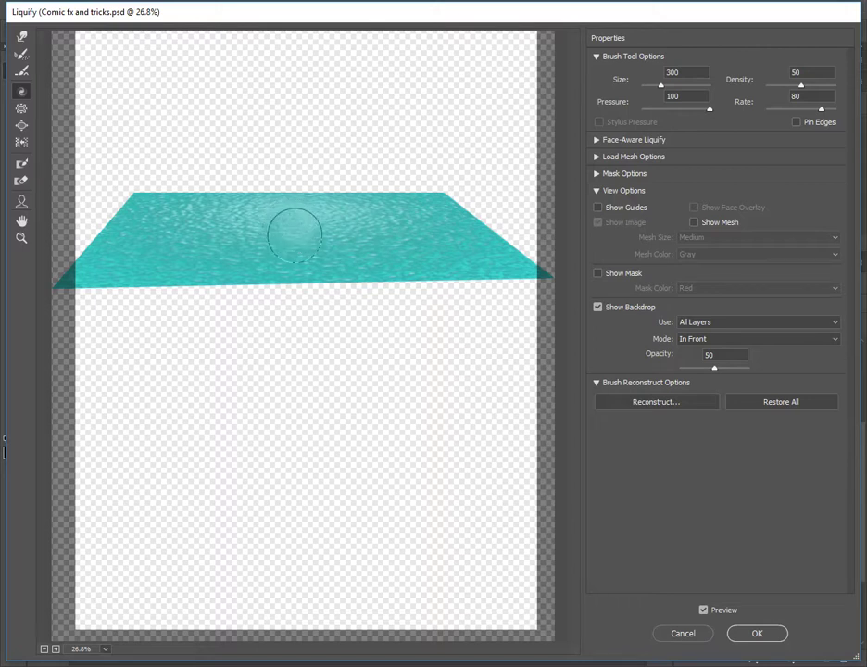
left_click(757, 634)
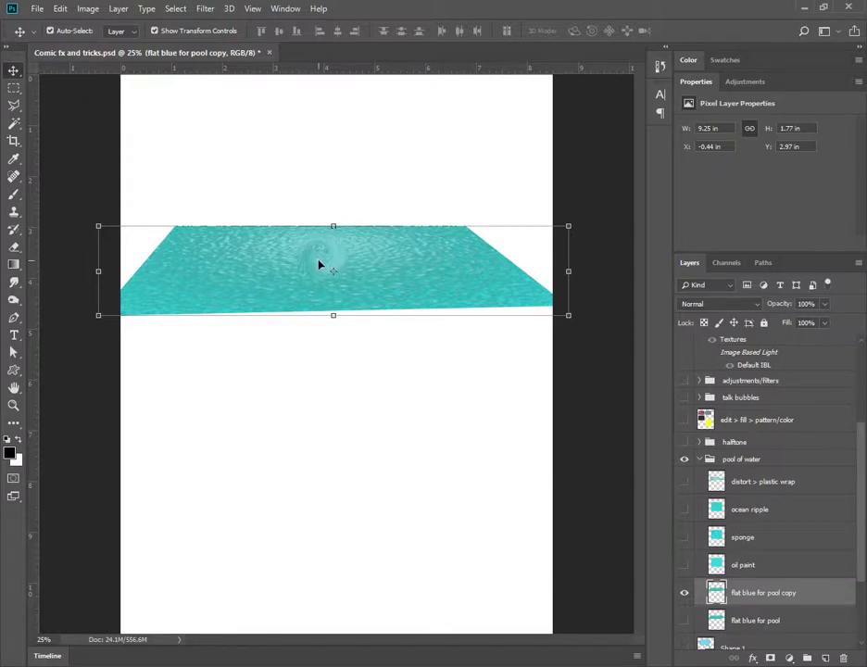
- Drag the bottom handle up to about 79.7% height and commit the transform
left_click_drag(333, 315, 333, 297)
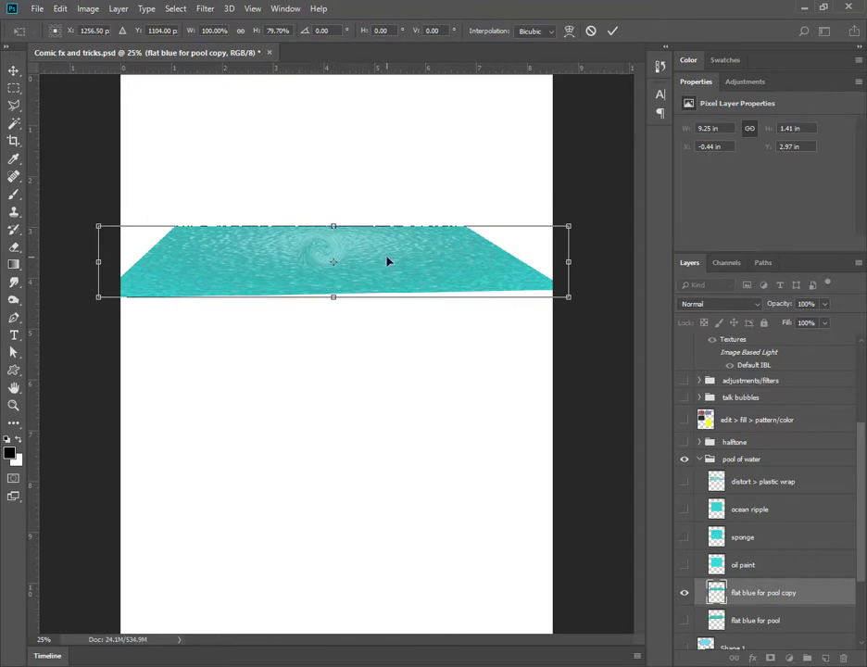
left_click(612, 31)
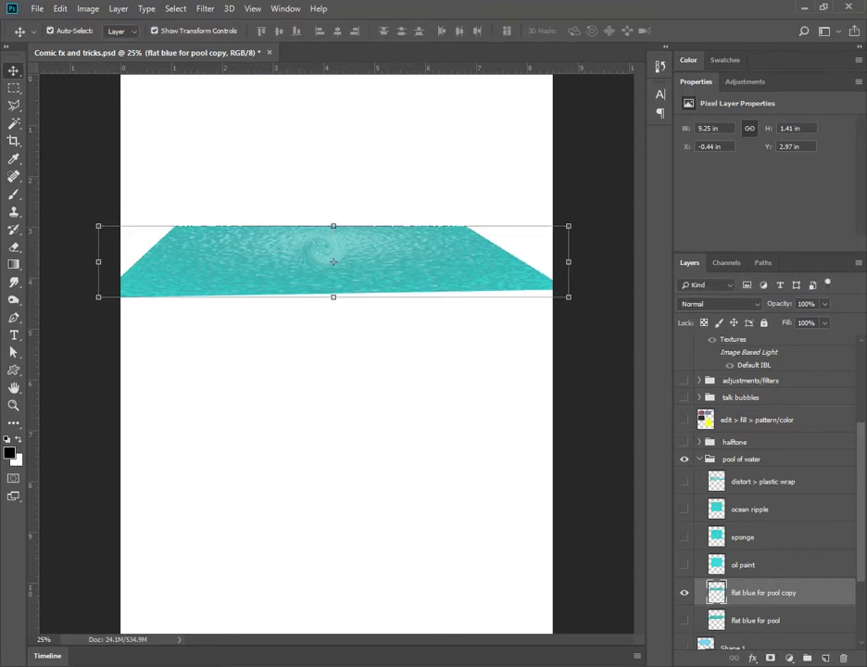